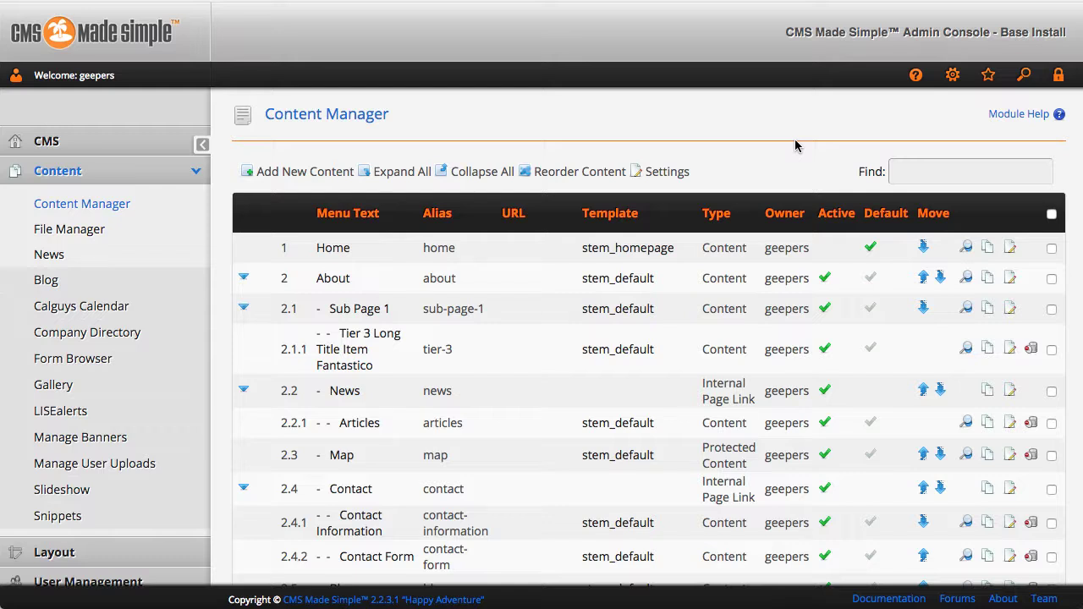
Open the Services page for editing and add an empty paragraph below the Services heading
scroll(783, 165, down, 3)
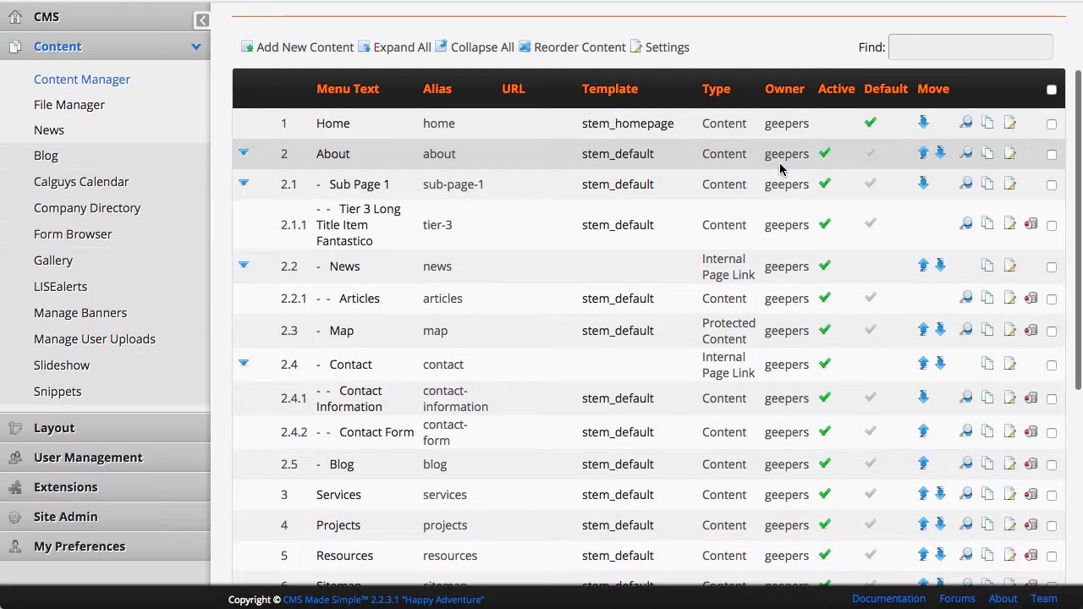
mouse_move(352, 505)
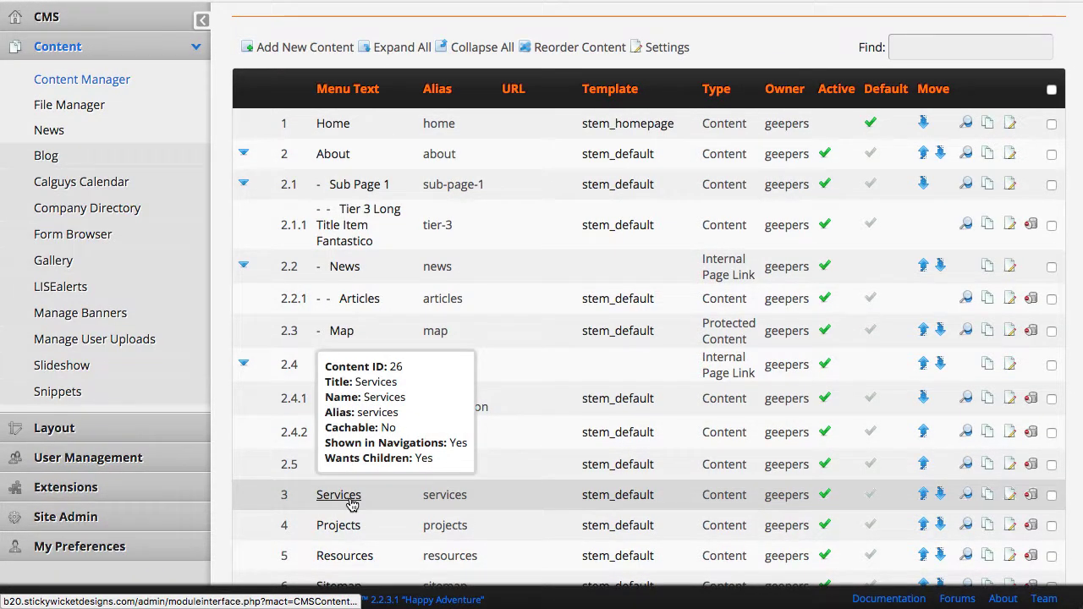
click(352, 505)
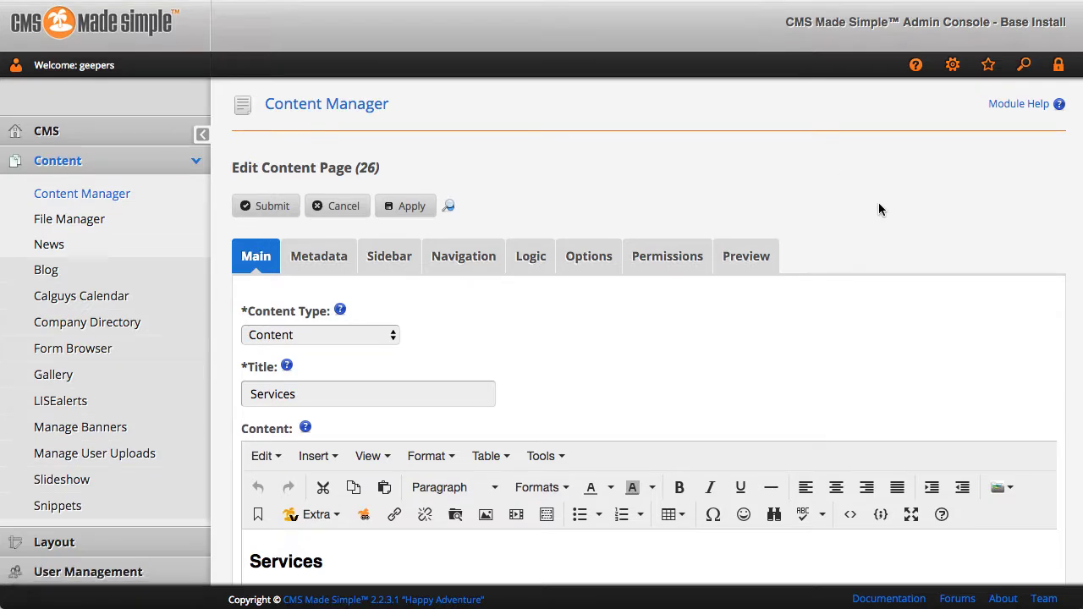
scroll(880, 208, down, 5)
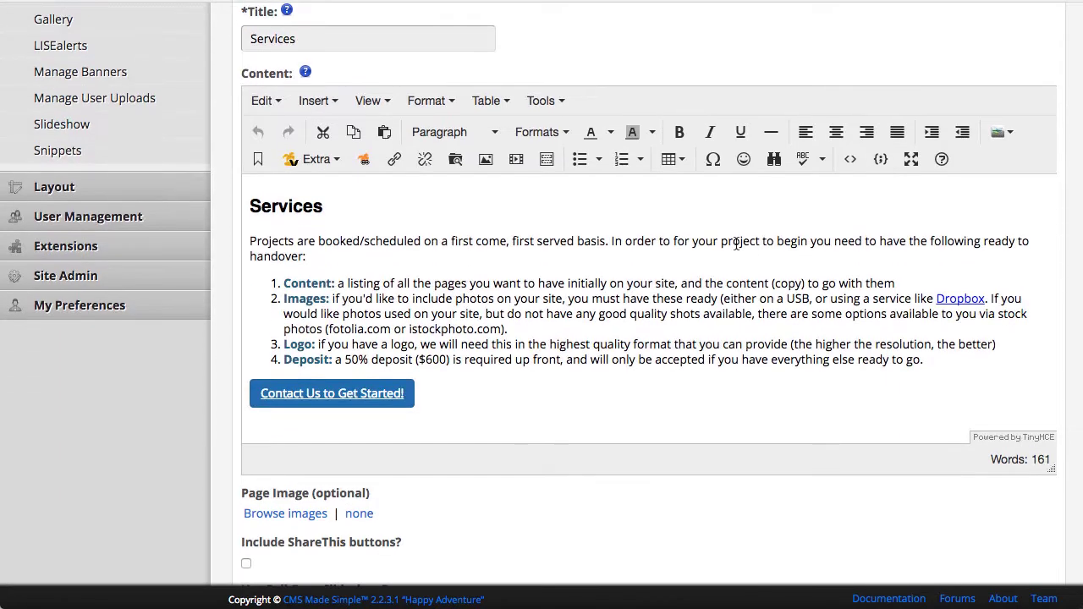
click(342, 209)
key(Return)
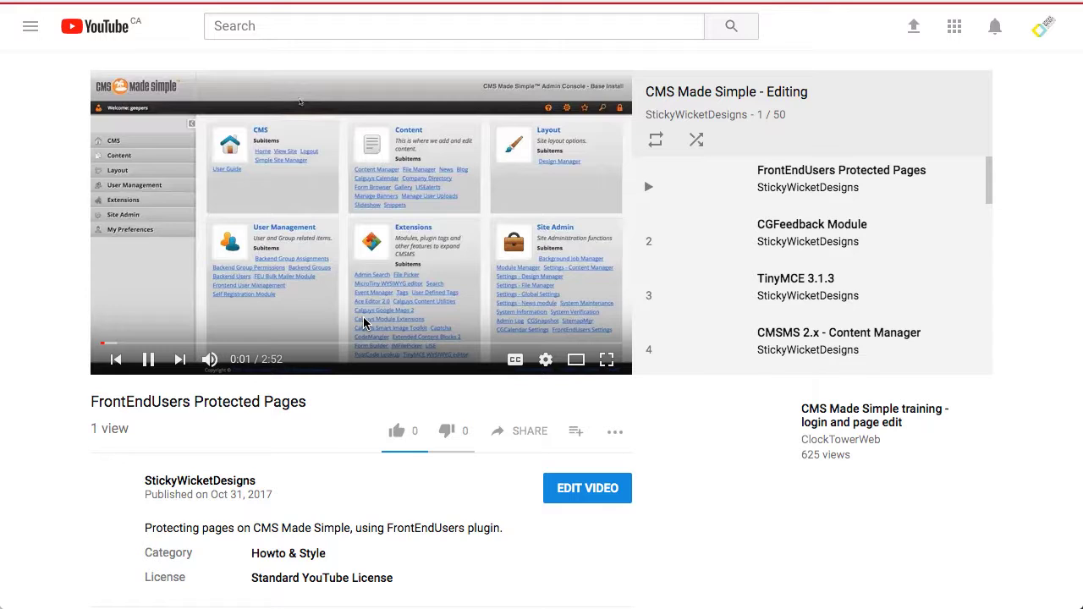
On YouTube, pause the "FrontEndUsers Protected Pages" video, copy its share link and return to the Services page editor
click(353, 250)
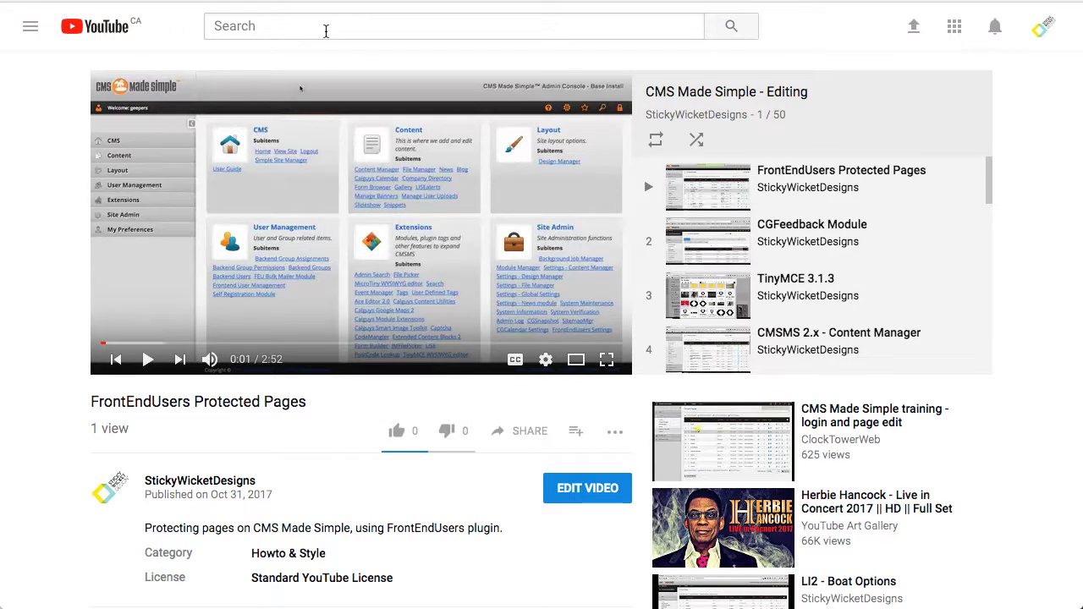
click(516, 432)
key(super+c)
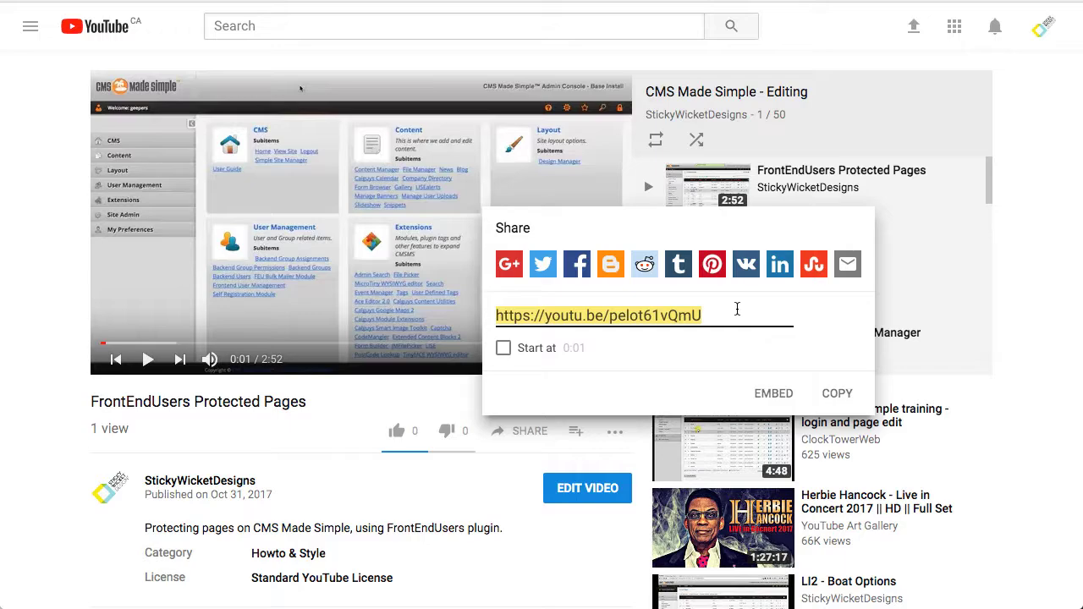
click(466, 2)
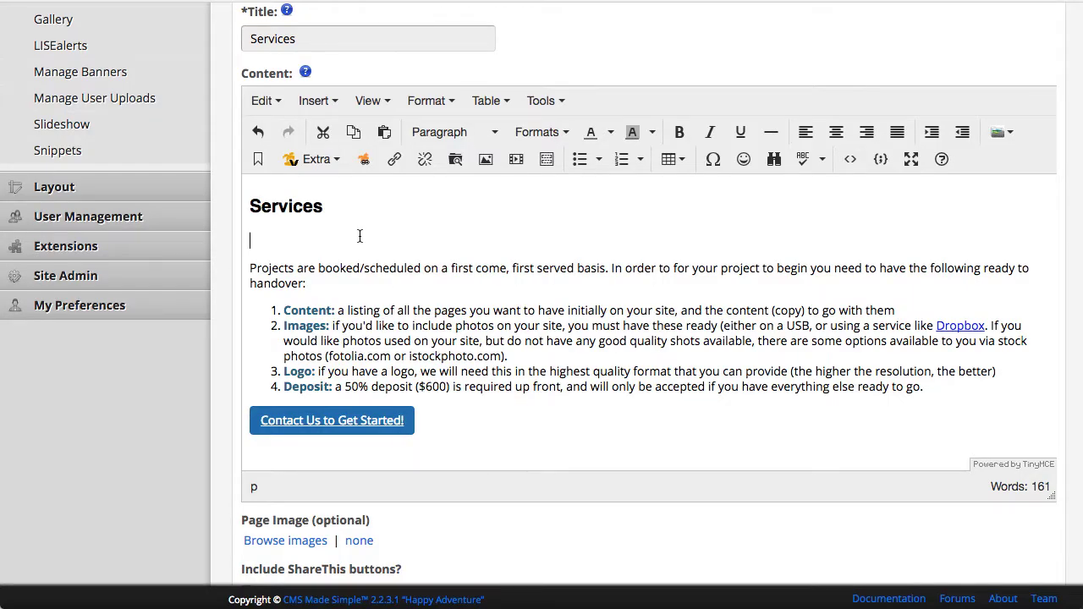
click(516, 159)
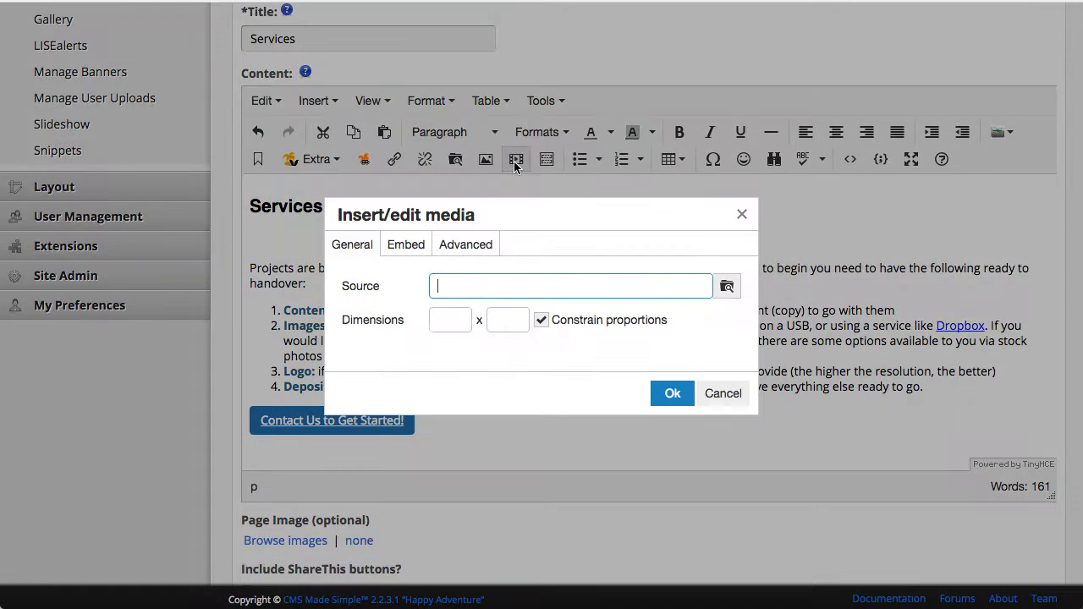
key(super+v)
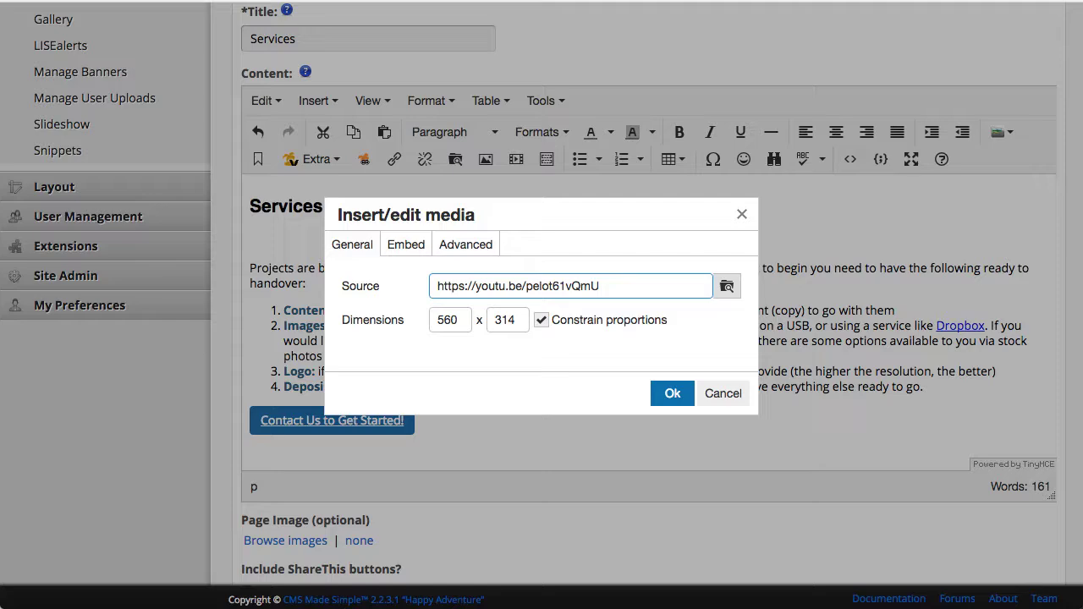
click(669, 394)
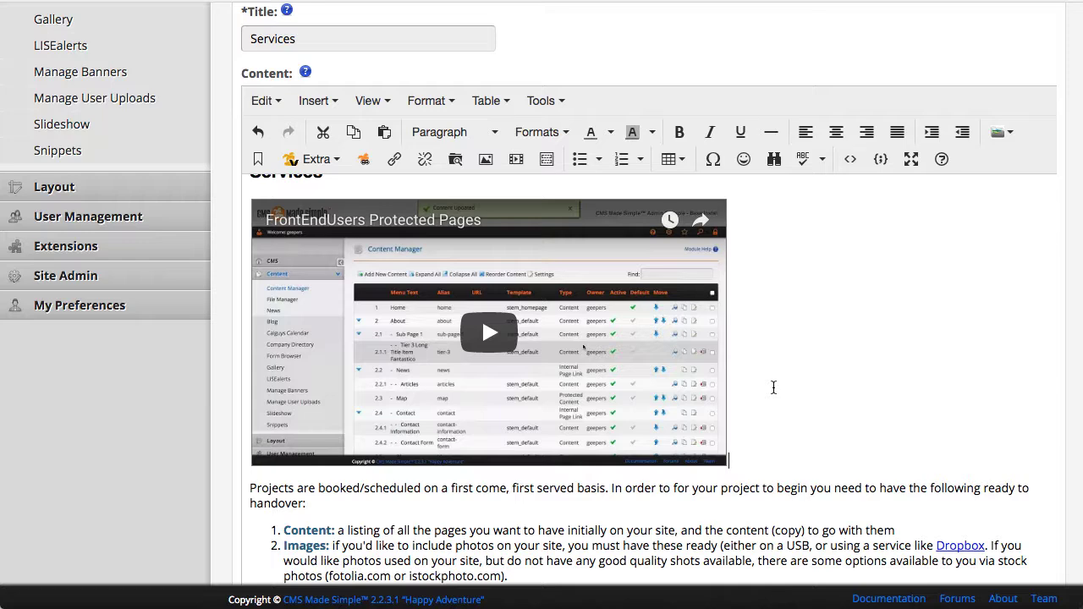
Examine the inserted video's source, embed code and advanced media settings
click(516, 163)
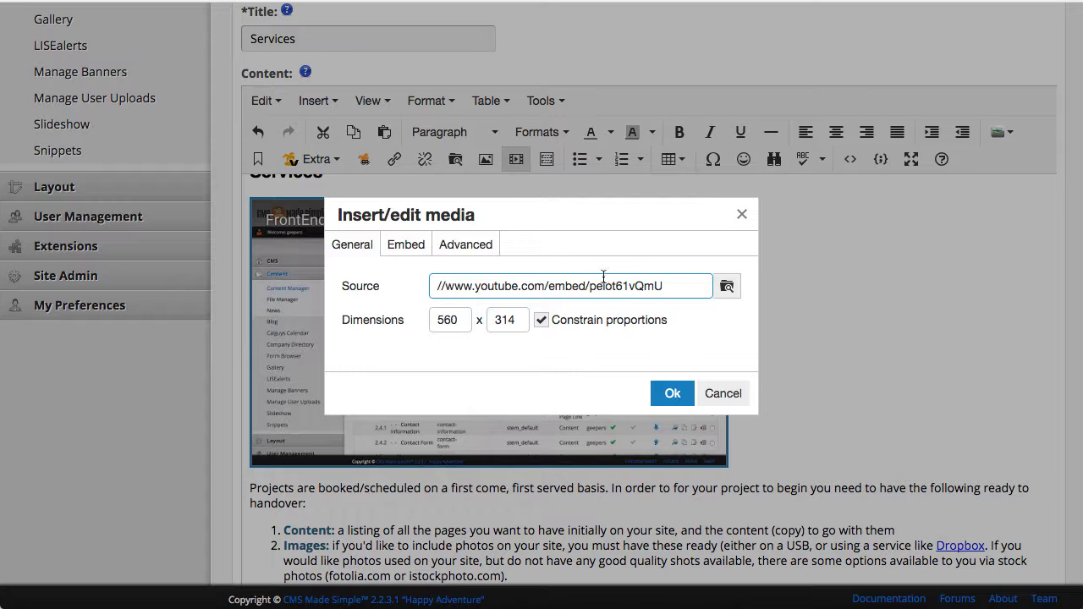
click(411, 248)
click(421, 292)
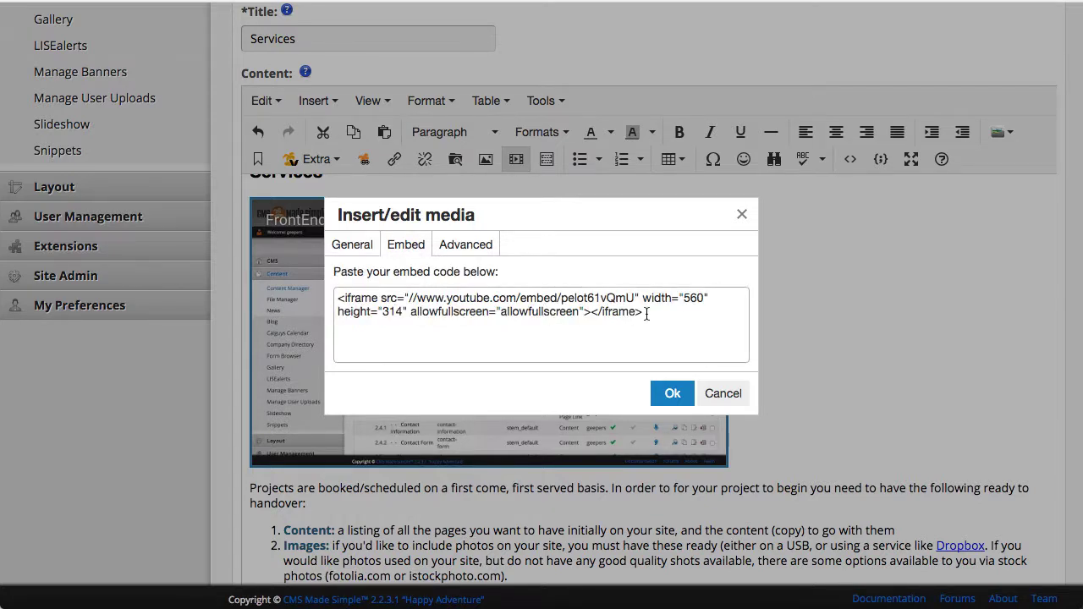
click(462, 246)
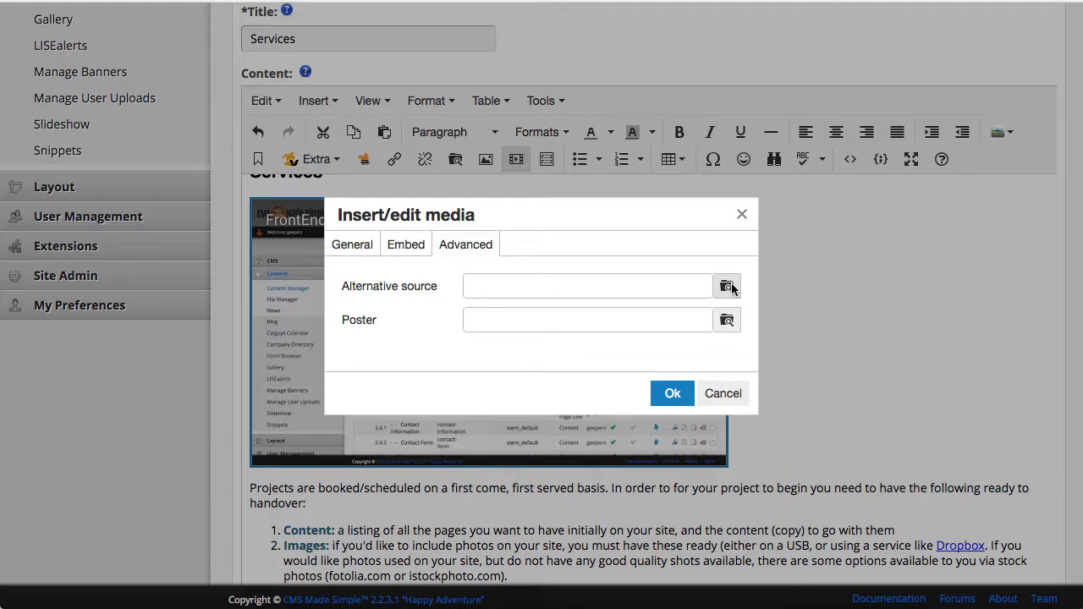
click(425, 246)
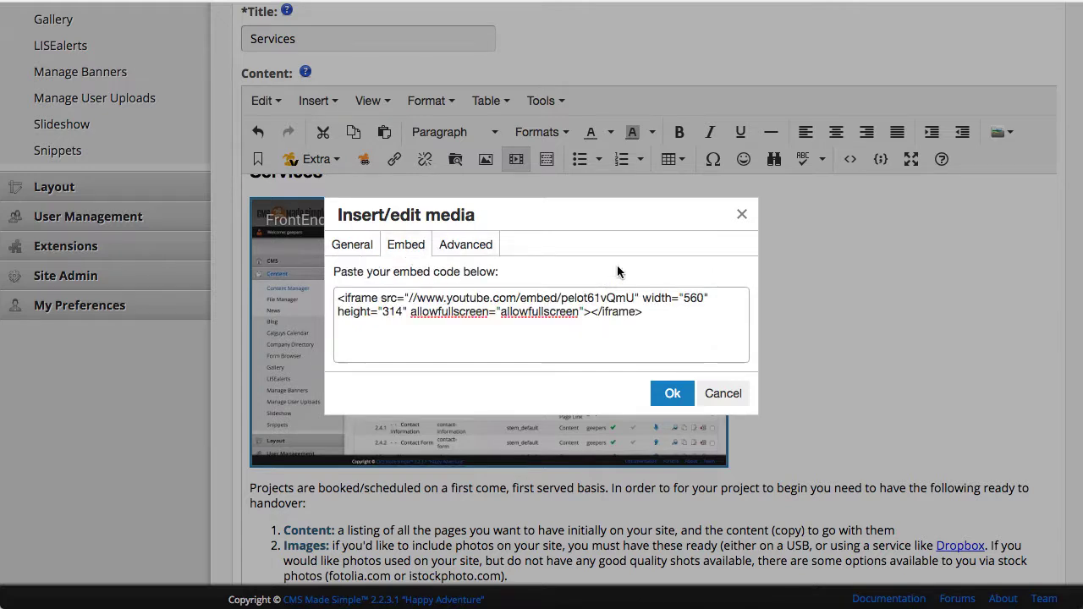
click(664, 313)
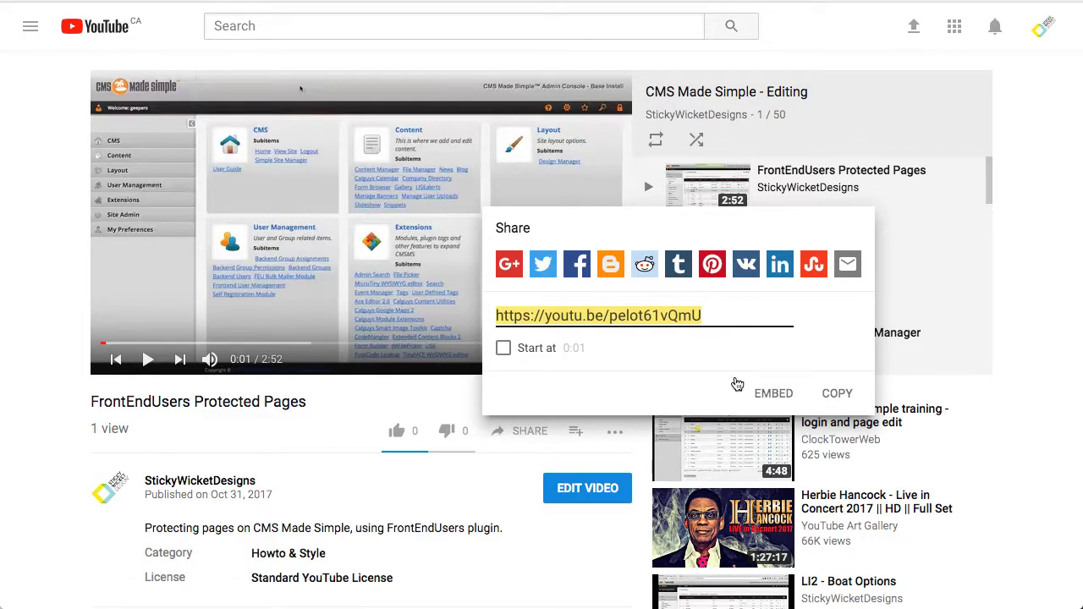
Copy the video's iframe embed code from YouTube and review the available embed options
click(774, 393)
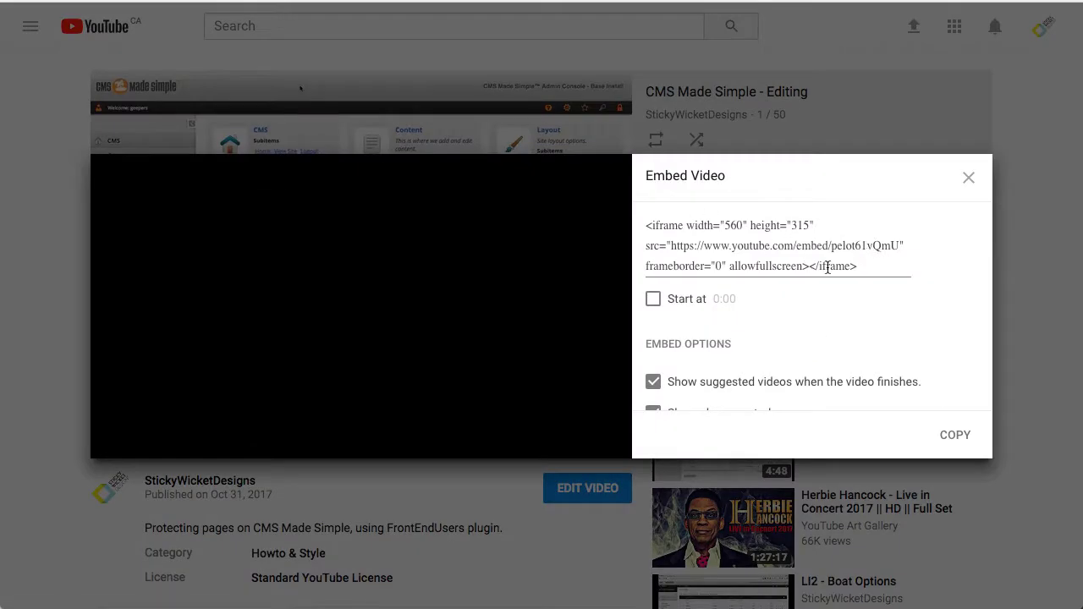
drag(860, 264, 636, 229)
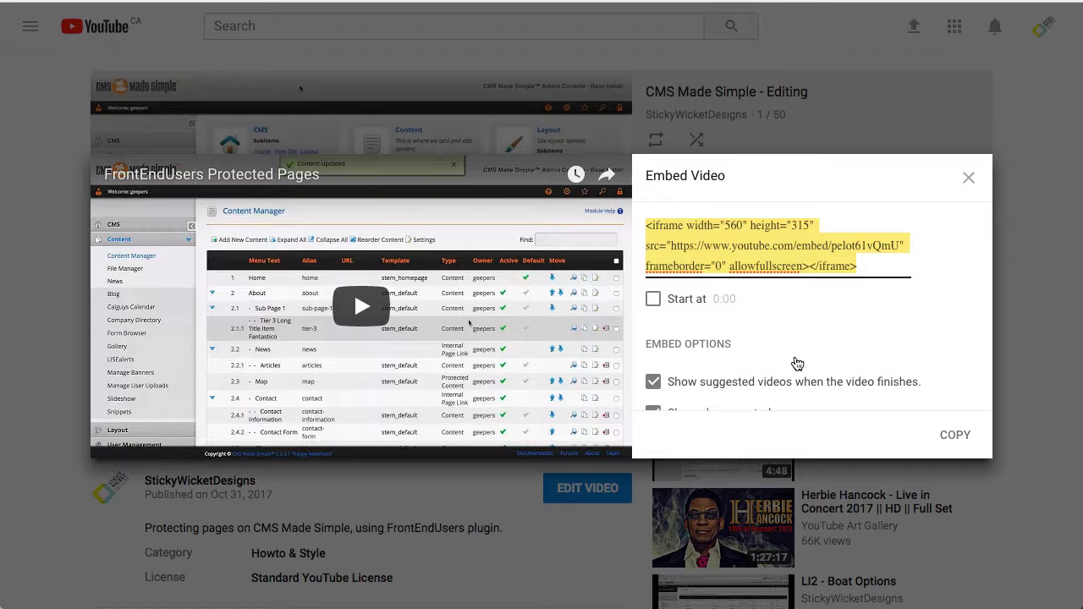
click(951, 435)
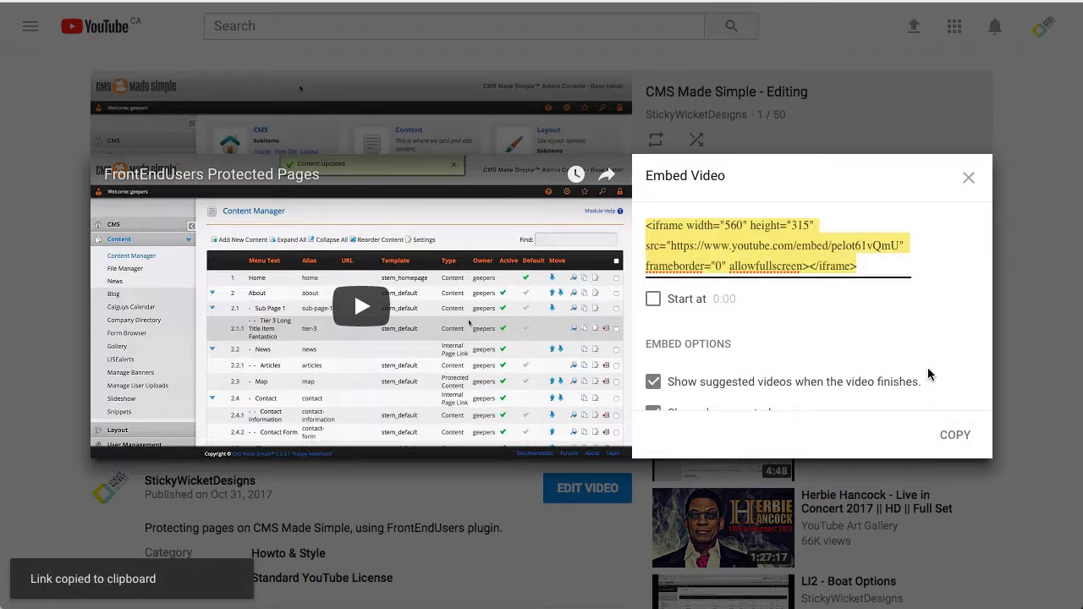
scroll(880, 331, down, 3)
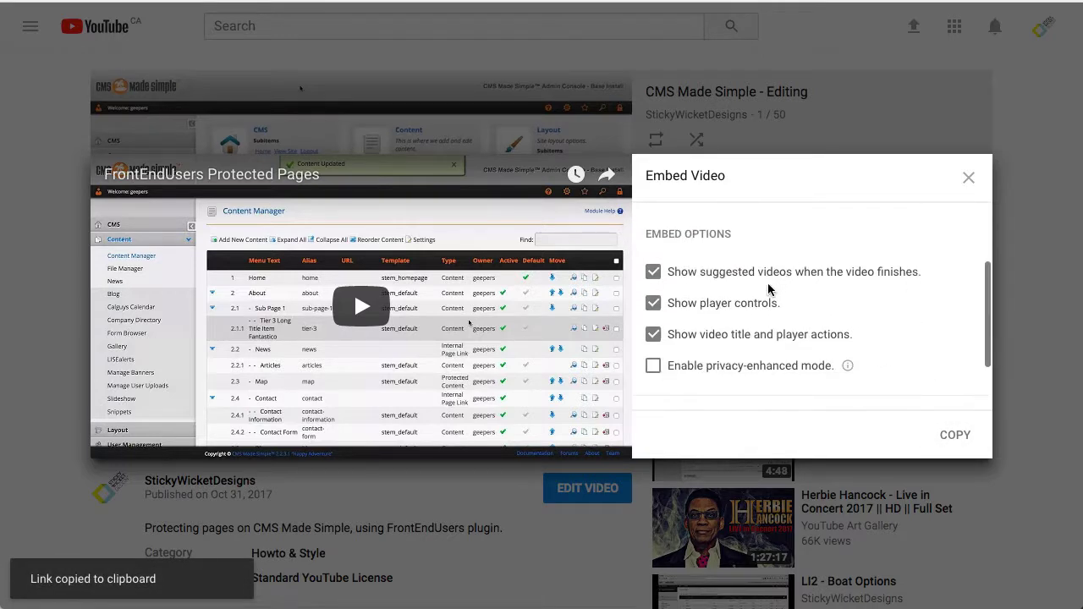
scroll(858, 345, up, 3)
scroll(851, 297, down, 4)
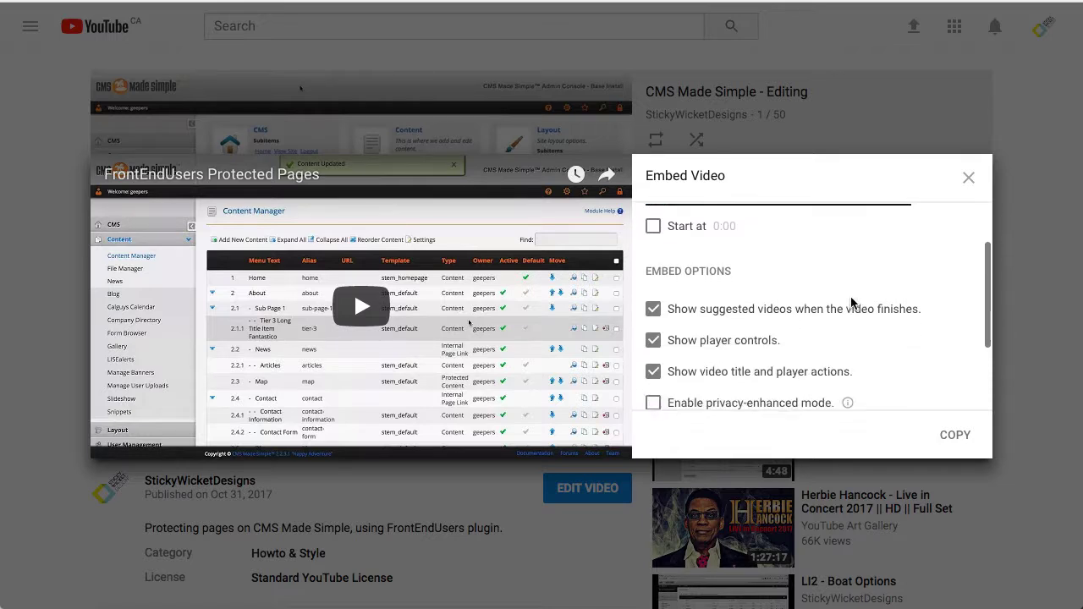
scroll(851, 302, up, 2)
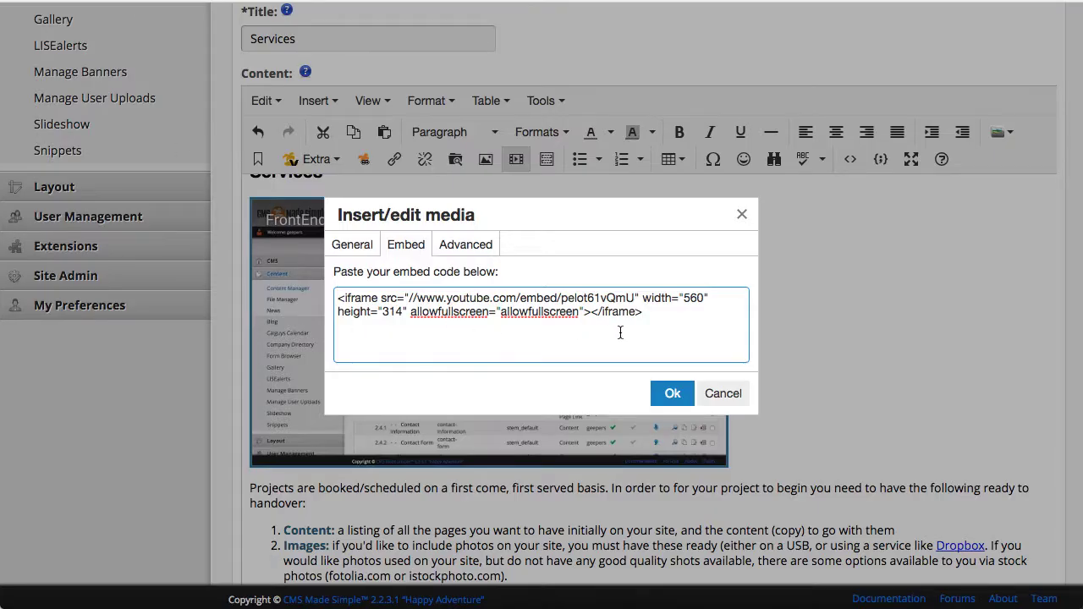
Replace the video's embed code with the copied YouTube iframe, 560 wide by 315 high with frameborder 0
key(super+a)
key(super+v)
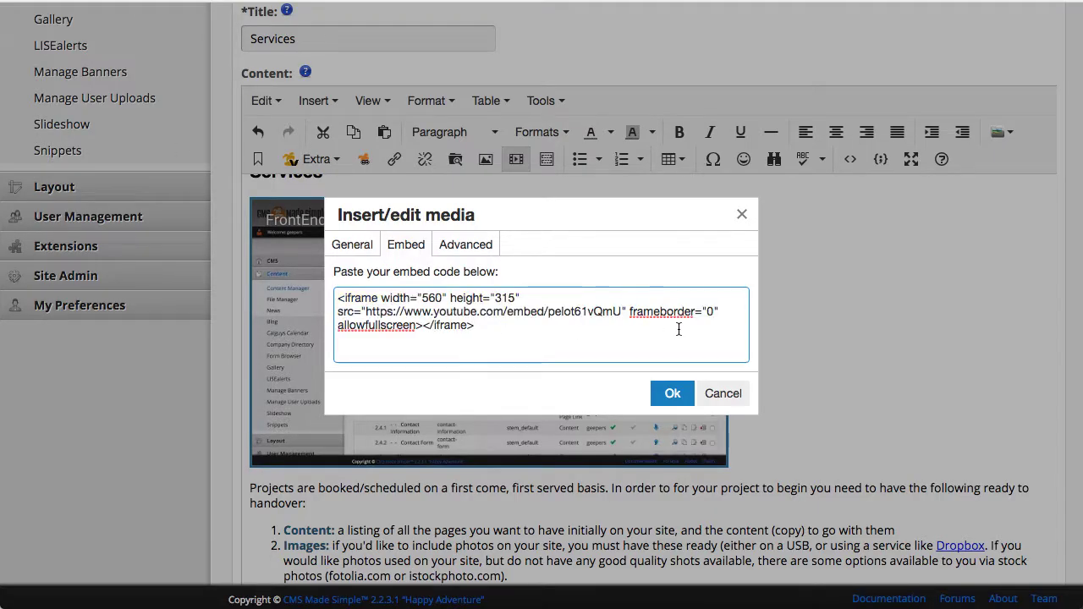
click(669, 393)
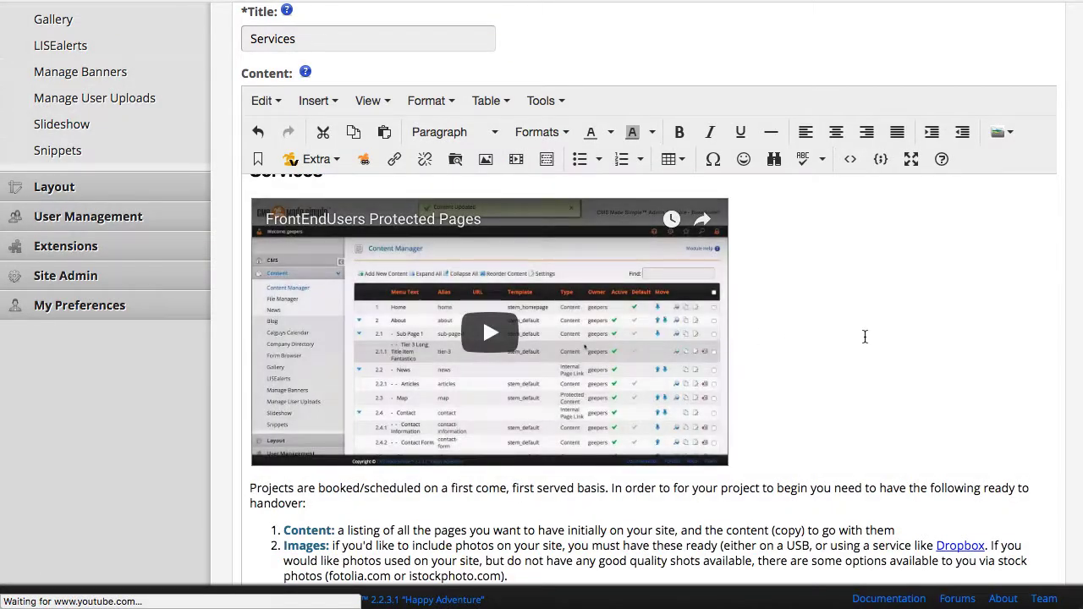
Reload the Services edit page, discarding the unsaved video insertion
scroll(841, 343, up, 3)
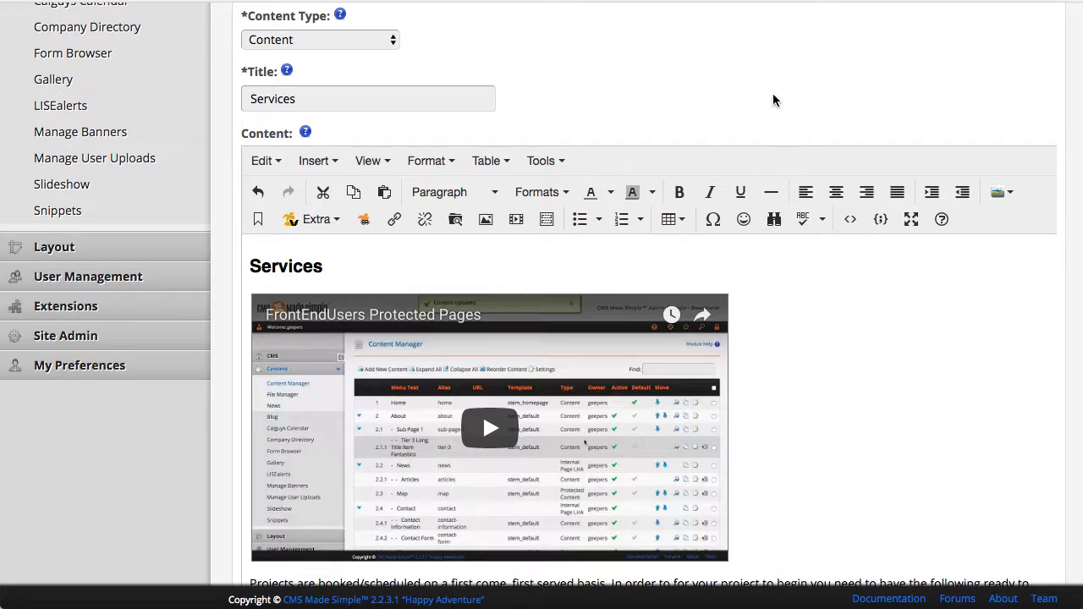
click(544, 322)
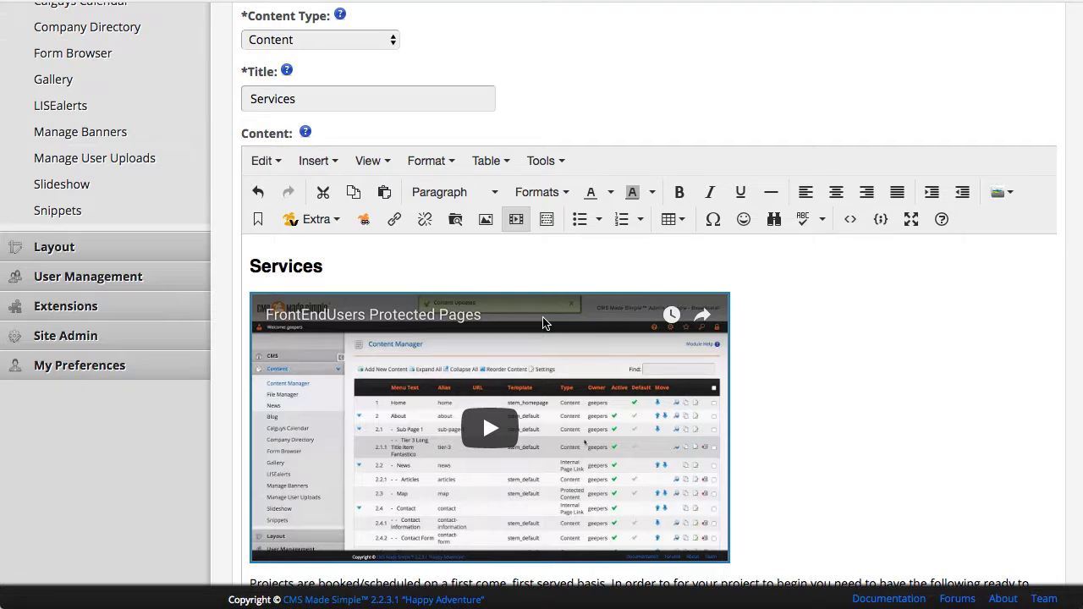
click(336, 222)
click(584, 115)
key(super+r)
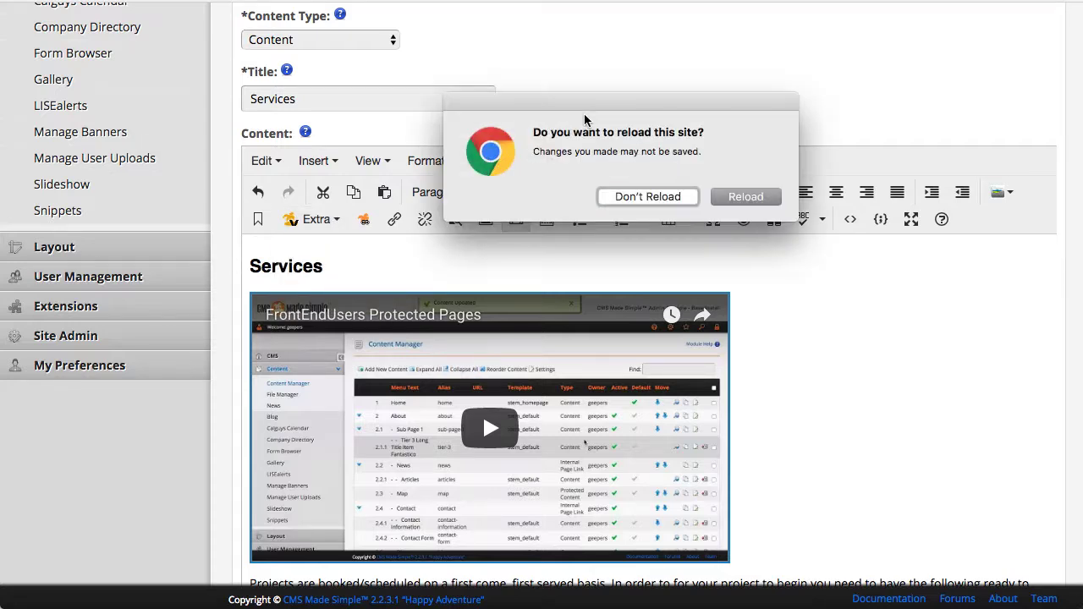
click(748, 197)
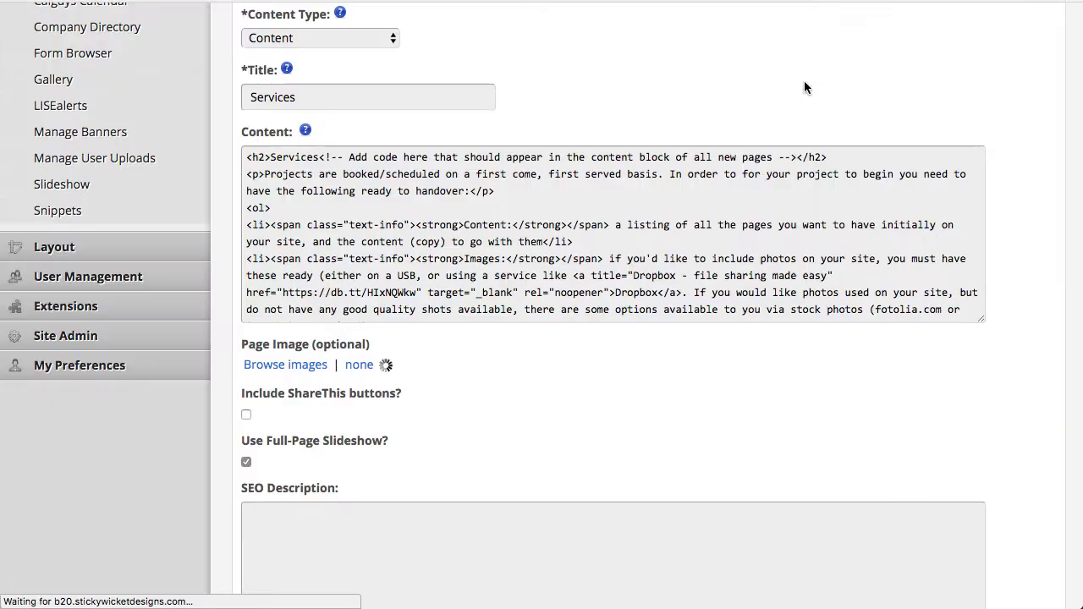
Add an empty paragraph below the Services heading and view the editor's Extra insert options
scroll(696, 393, up, 4)
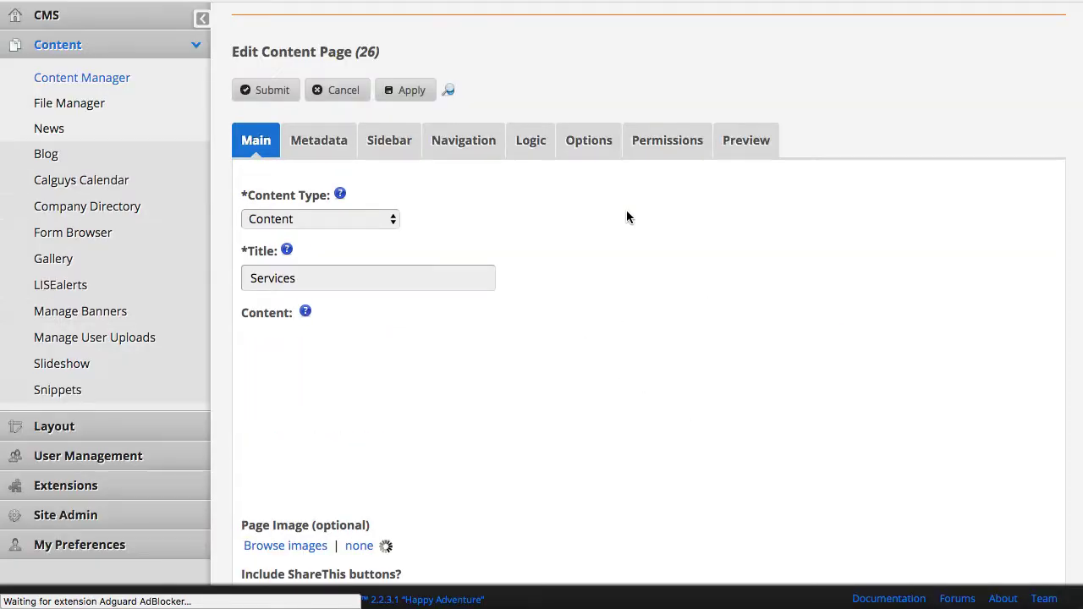
scroll(608, 207, down, 4)
click(343, 269)
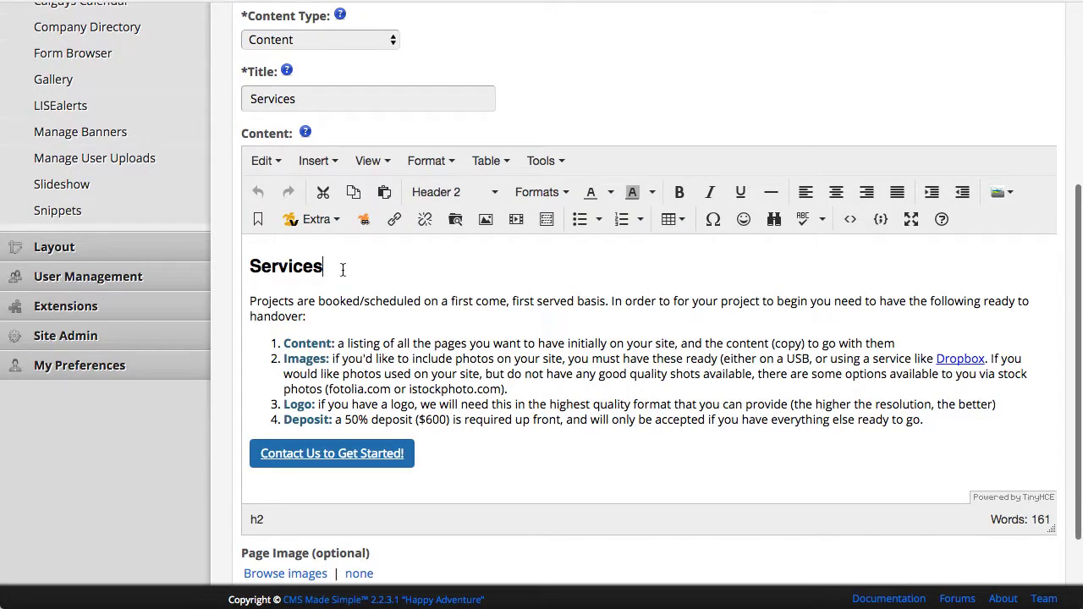
key(Return)
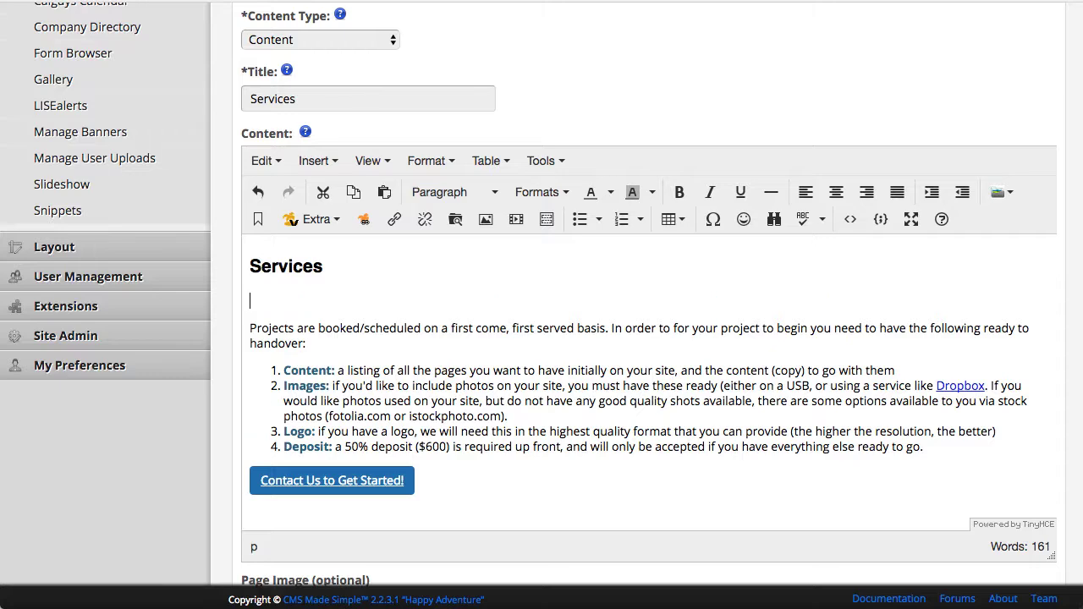
click(317, 219)
click(620, 282)
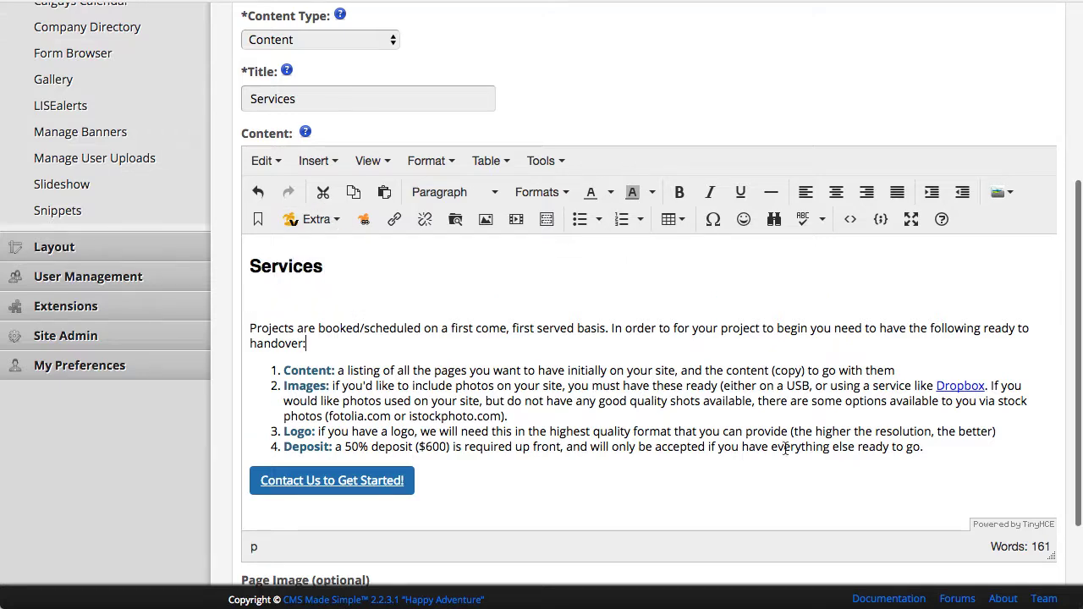
Add an empty paragraph below the Services heading and insert the Extra YouTube tag with an empty videoid there
scroll(812, 461, down, 3)
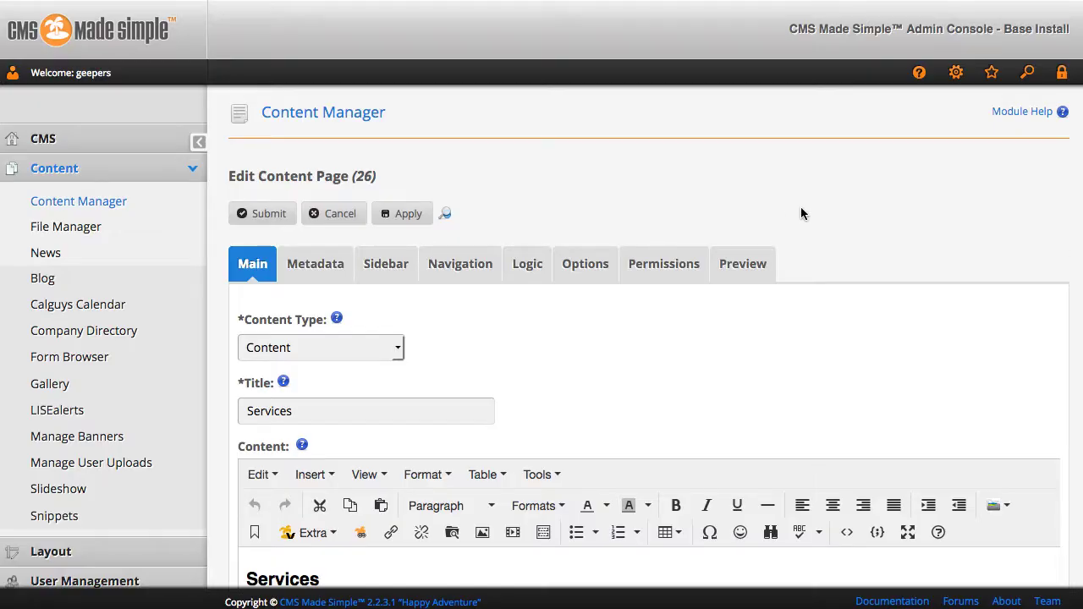
scroll(815, 227, down, 5)
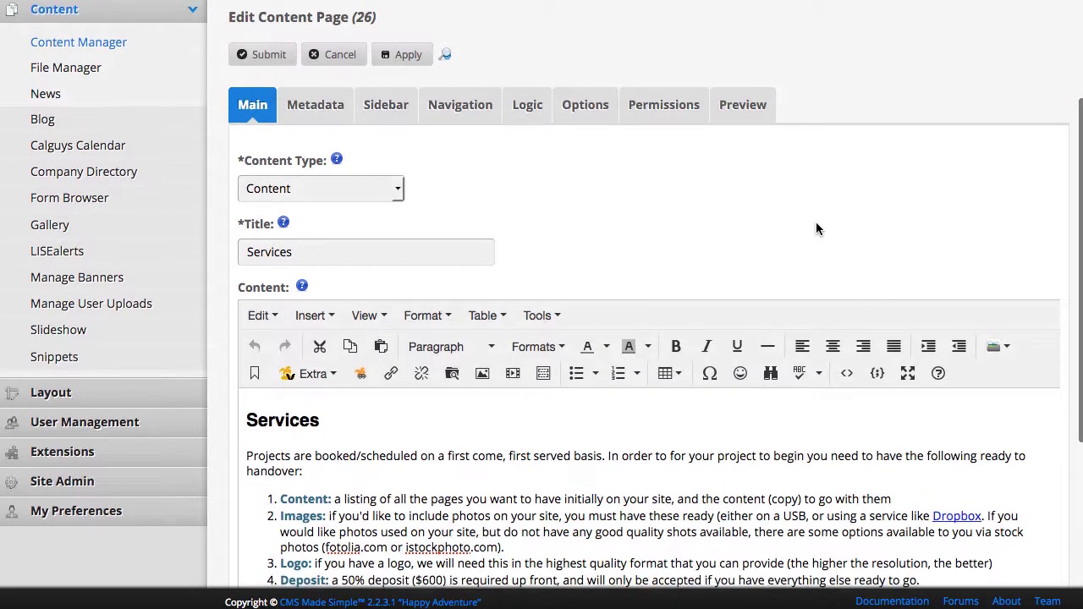
scroll(815, 226, up, 2)
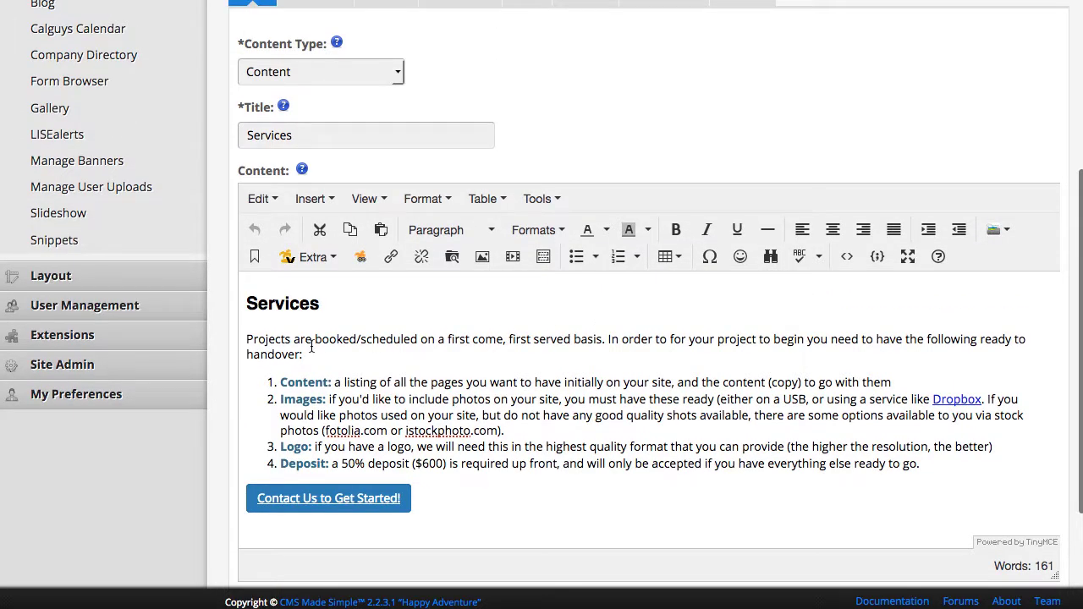
click(358, 310)
key(Return)
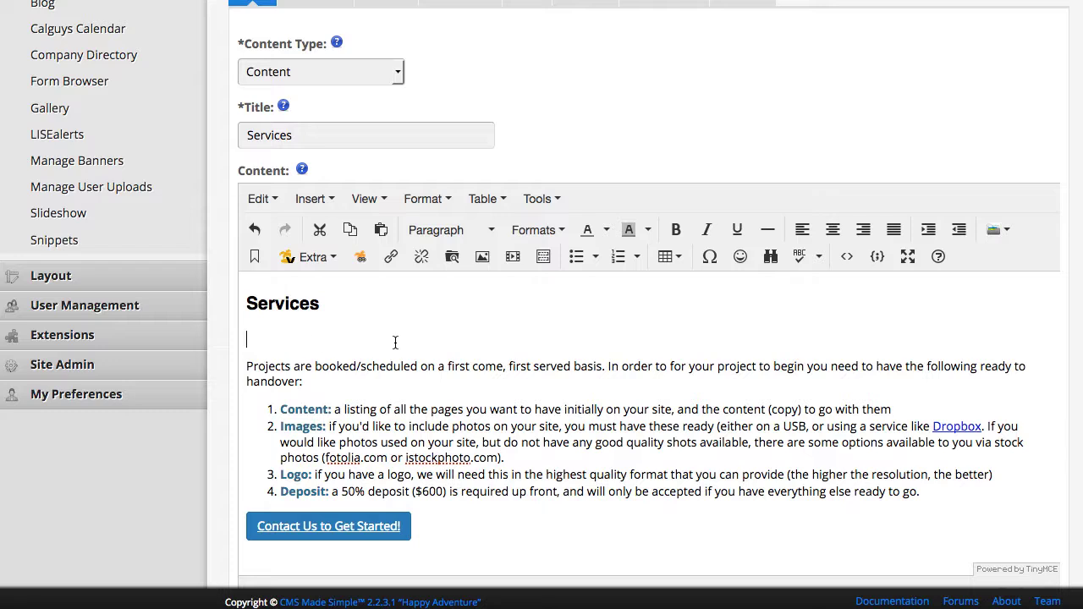
click(338, 263)
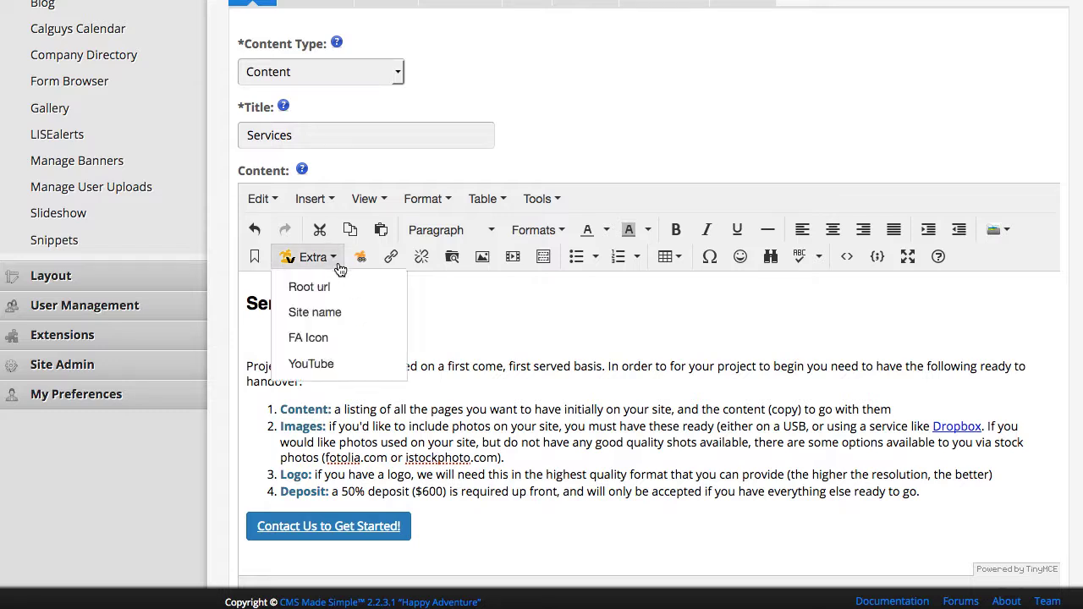
click(320, 370)
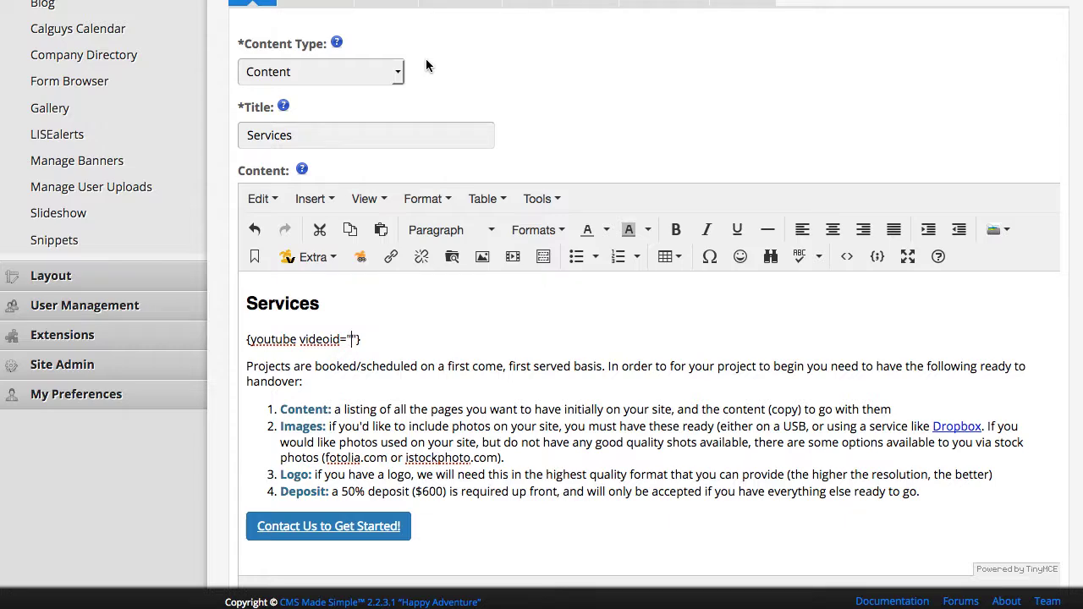
Switch to YouTube, close the Embed Video options, and copy the video ID pelot61vQmU into the Services page's youtube tag
key(super+Tab)
key(super+Tab)
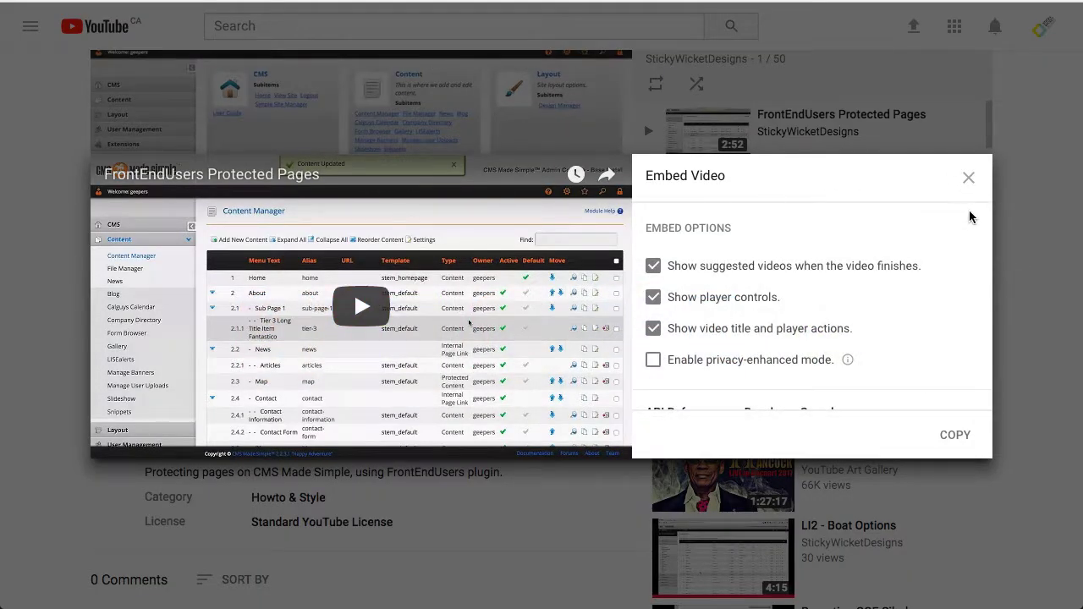
scroll(940, 366, down, 3)
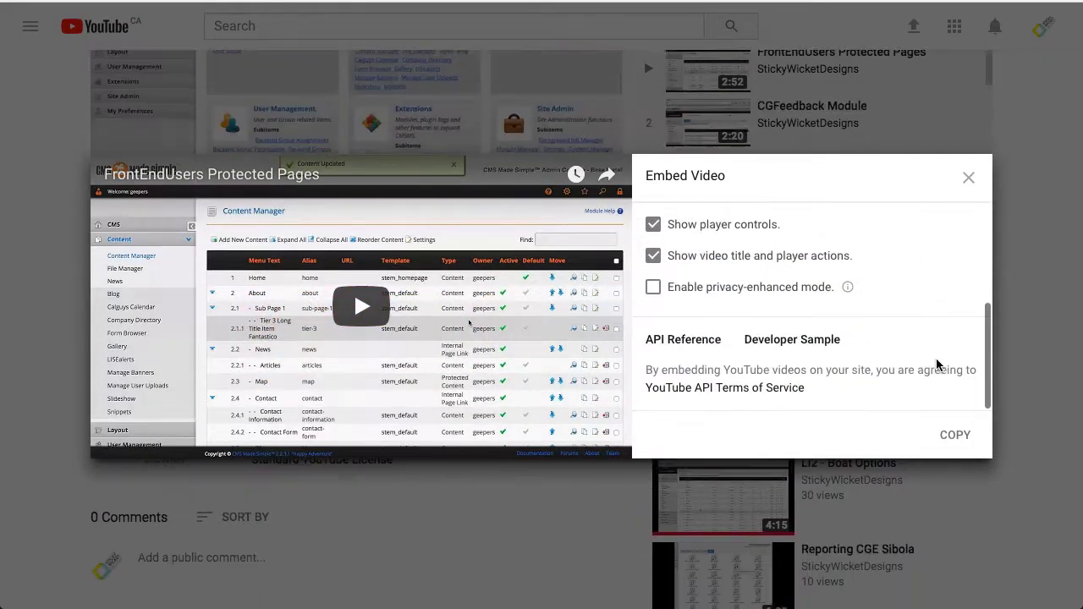
click(968, 179)
scroll(203, 301, up, 2)
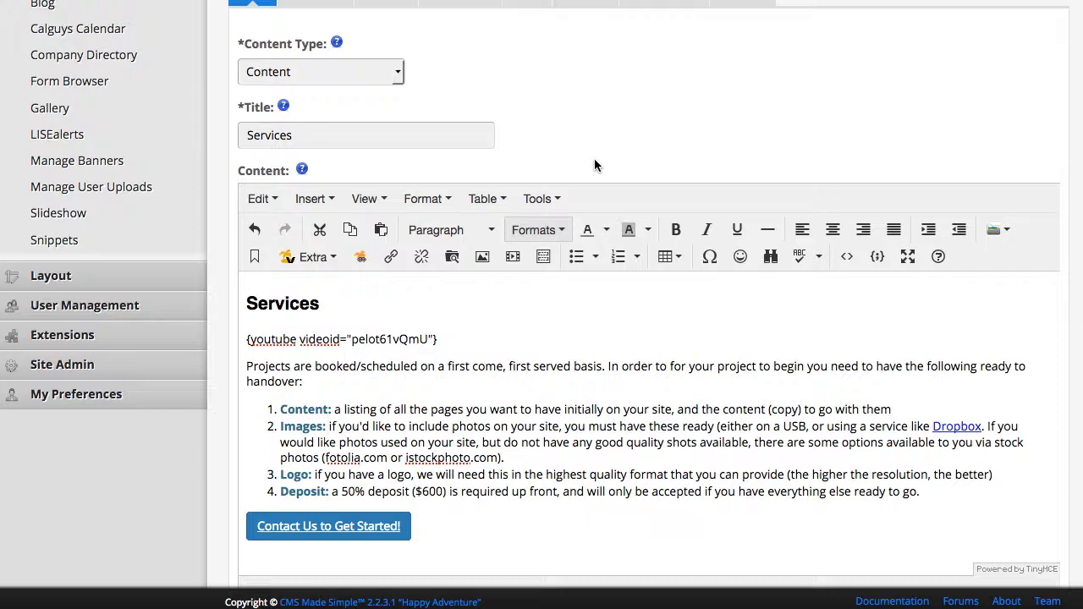
Change the block format of the youtube tag line from Paragraph to Div
scroll(594, 165, up, 2)
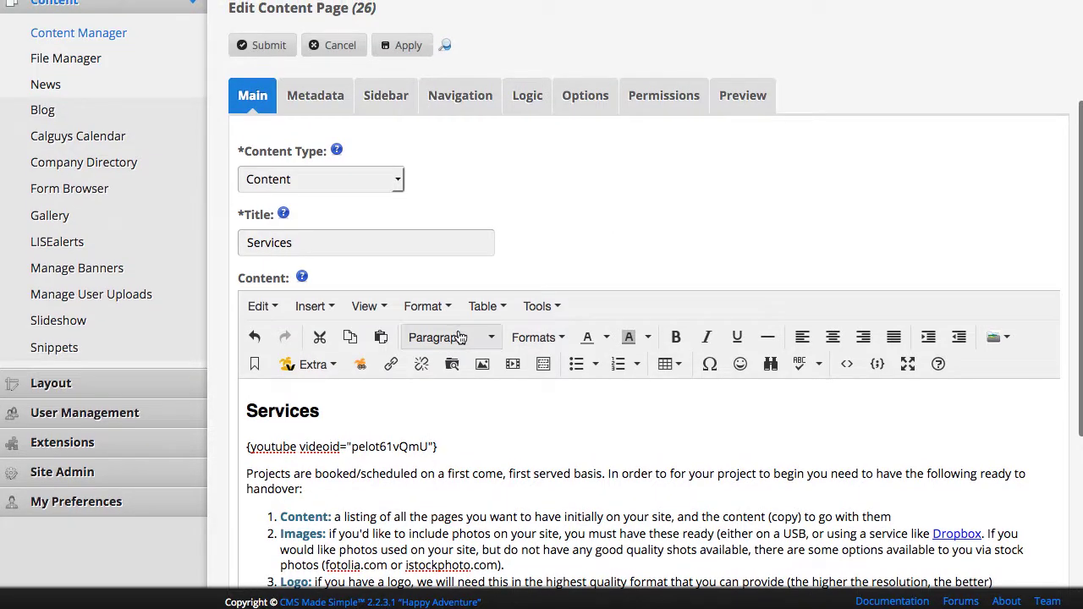
click(459, 335)
click(458, 396)
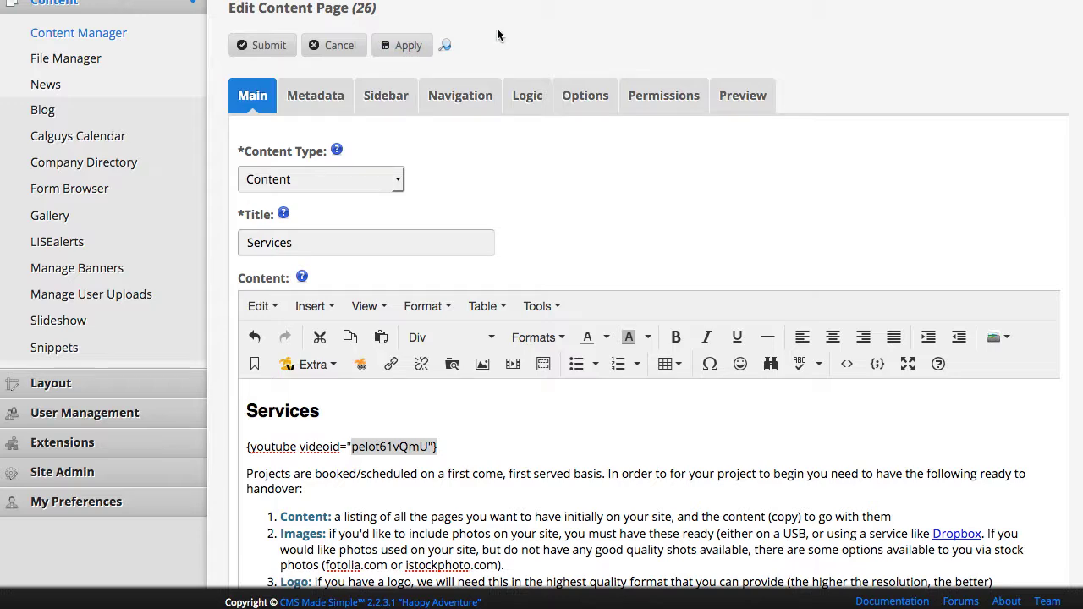
Open the Services page on the website and examine how the embedded YouTube video fits the content column
click(442, 47)
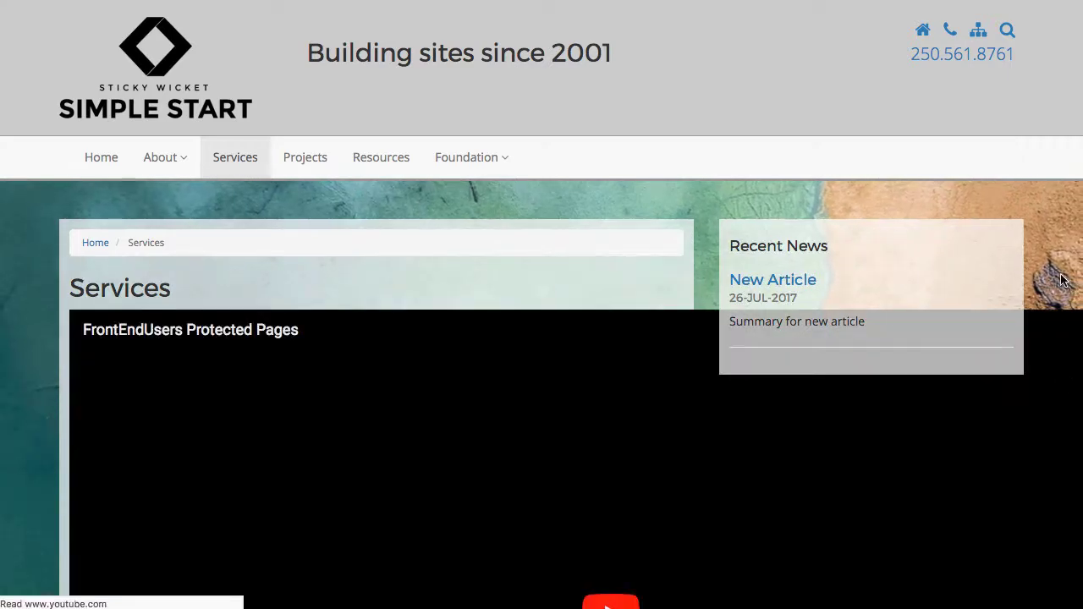
scroll(1062, 280, down, 5)
scroll(1062, 280, up, 5)
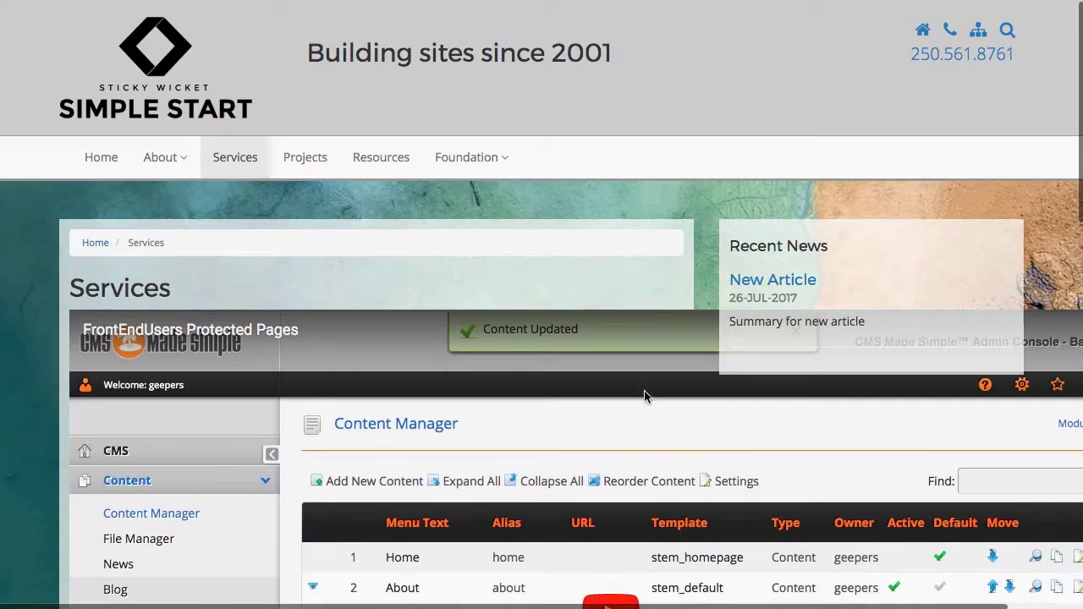
scroll(826, 317, down, 4)
scroll(826, 317, down, 1)
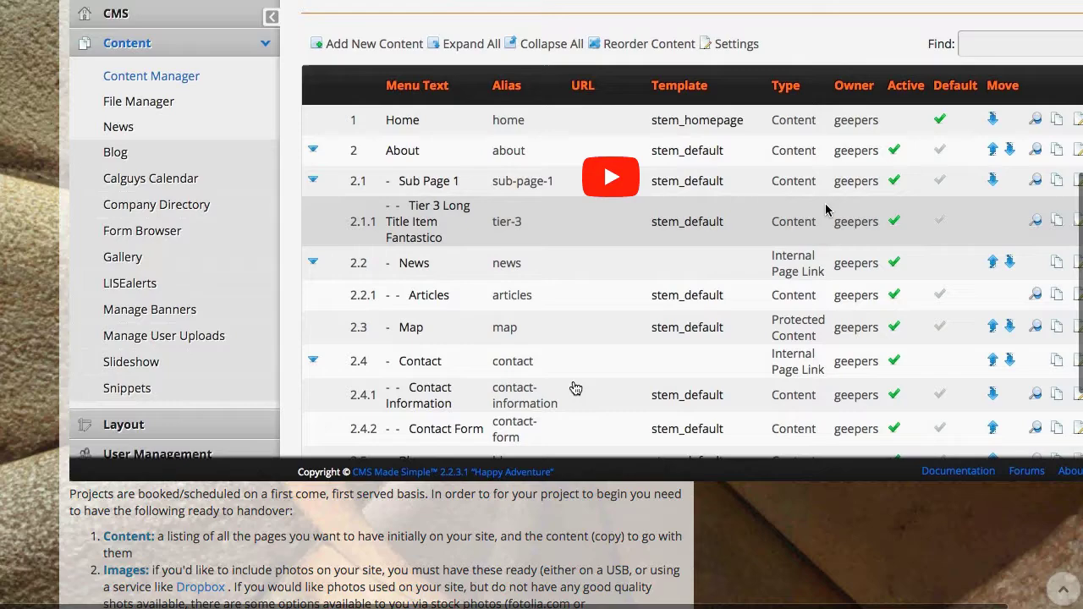
scroll(583, 387, up, 5)
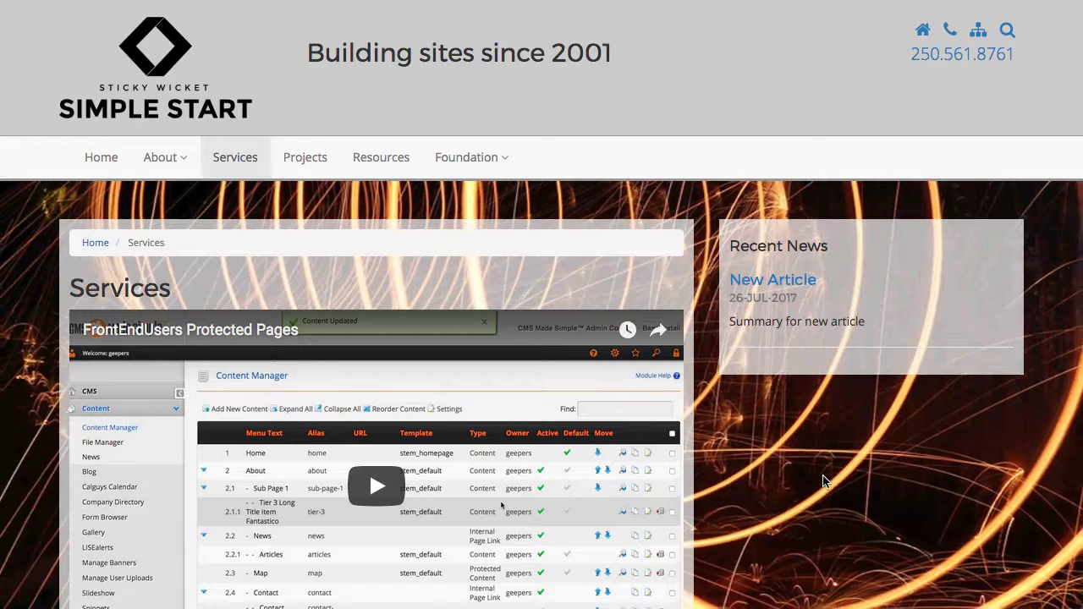
scroll(829, 479, down, 2)
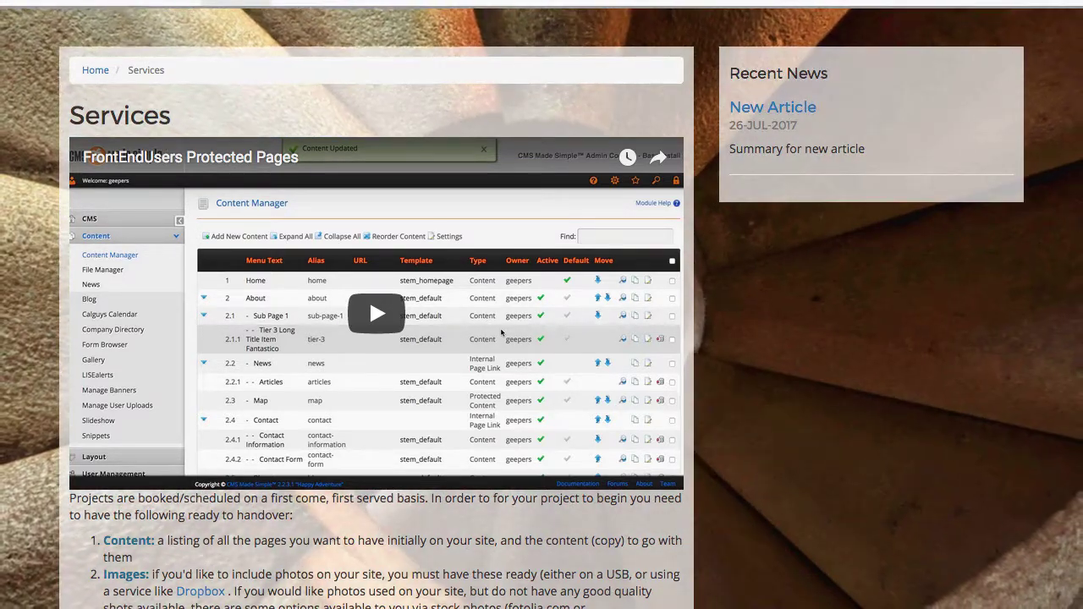
Shrink the browser window to phone width and widen it again to check how the embedded video scales
drag(1076, 606, 286, 534)
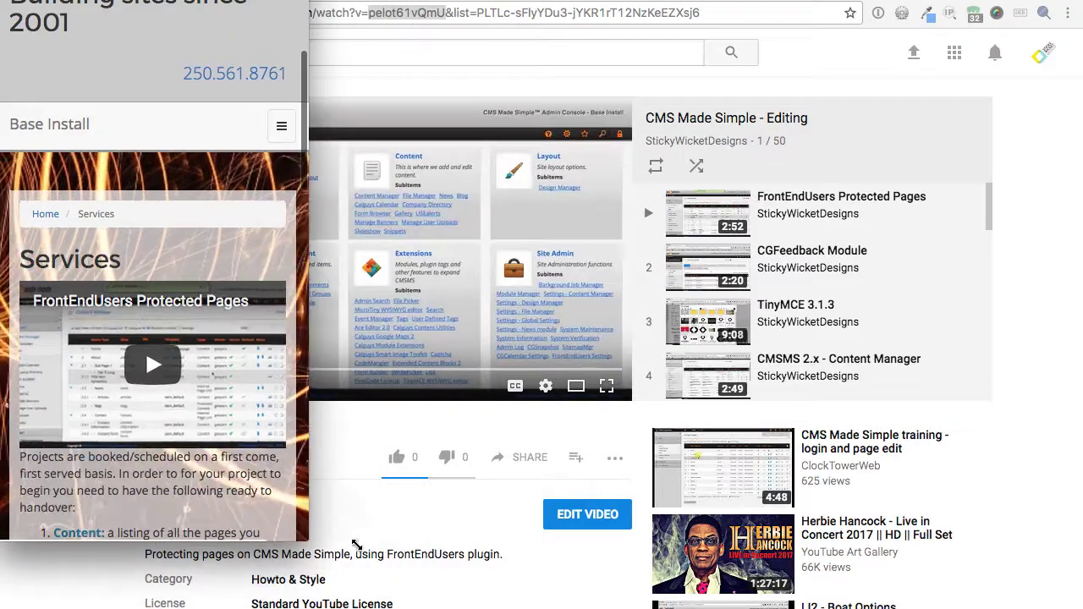
drag(356, 544, 1082, 608)
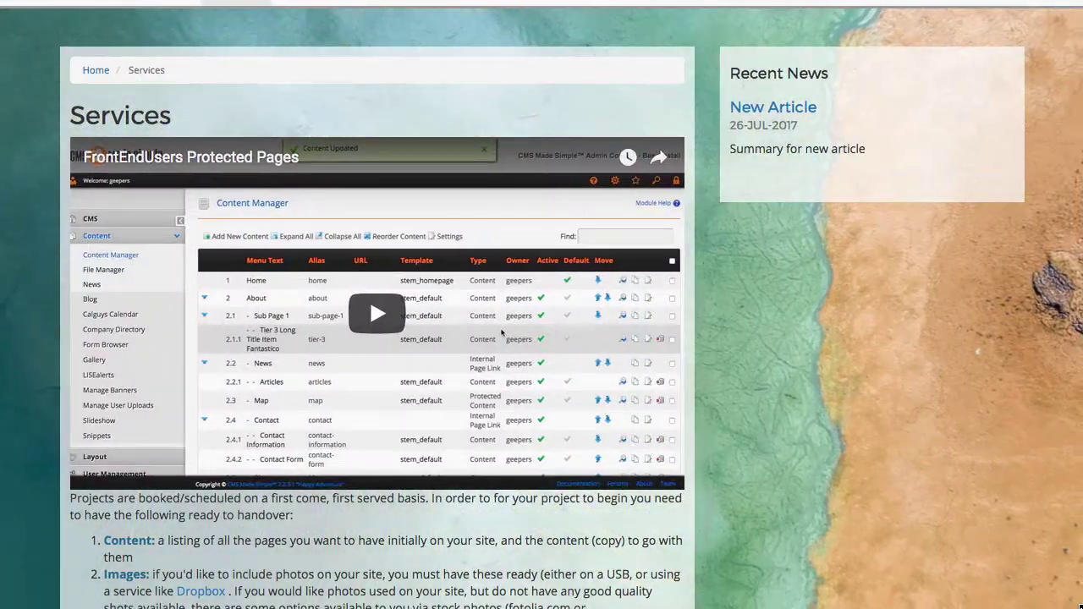